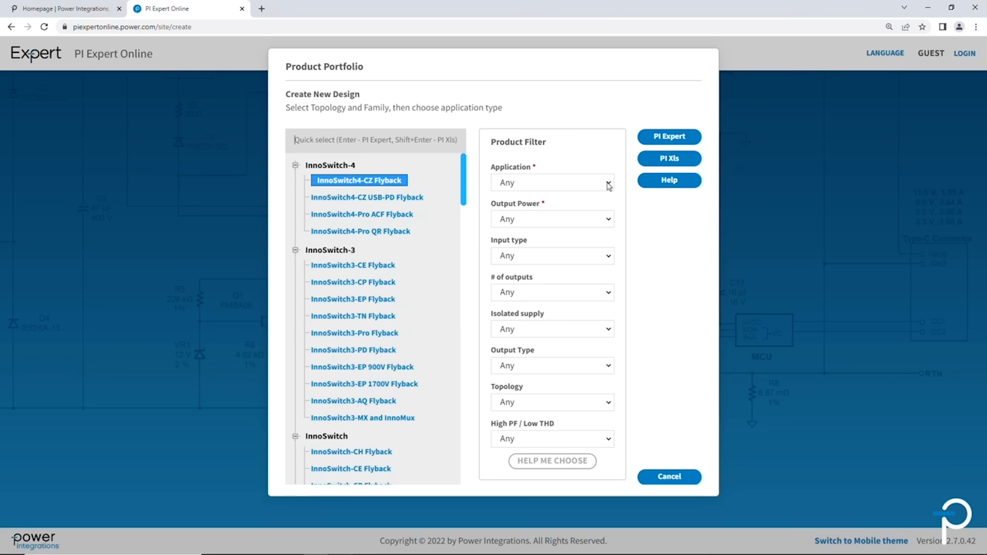
Step: Filter the portfolio to Industrial application, 40 - 100 W output power and Universal input
left_click(608, 183)
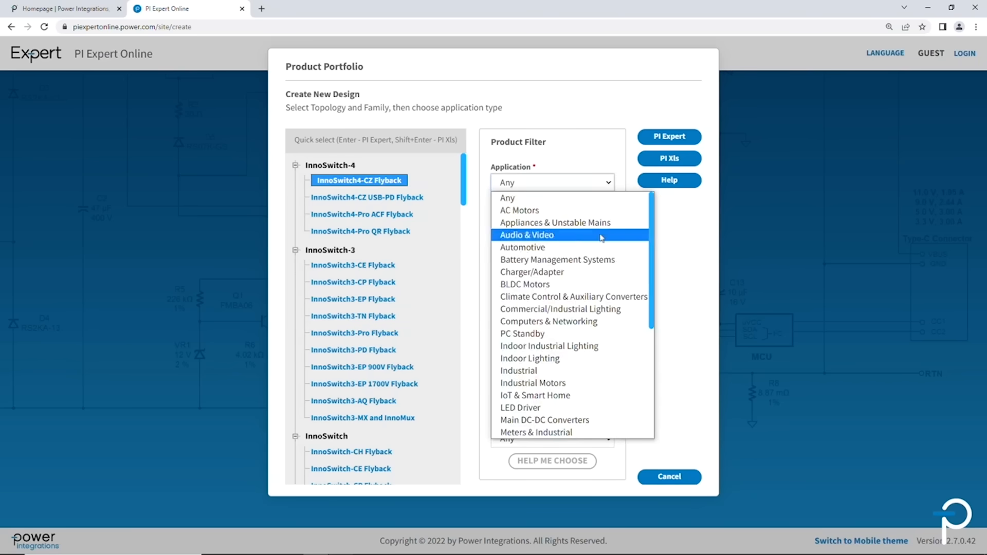
left_click(592, 374)
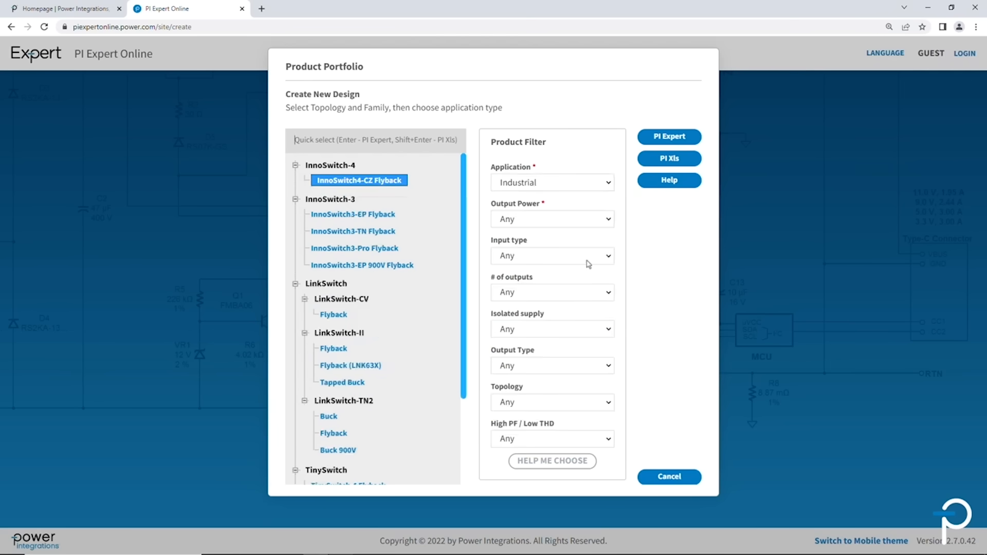
left_click(594, 222)
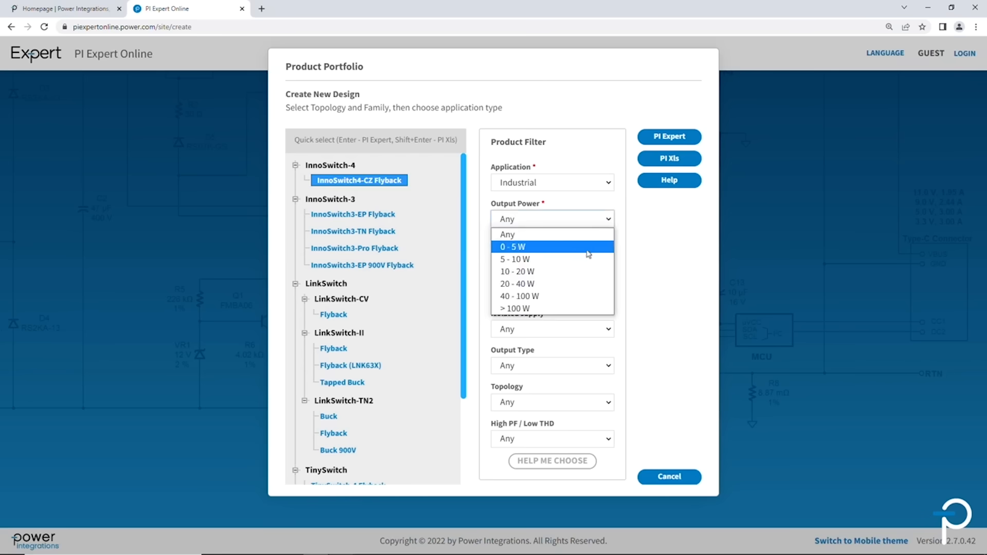
left_click(582, 297)
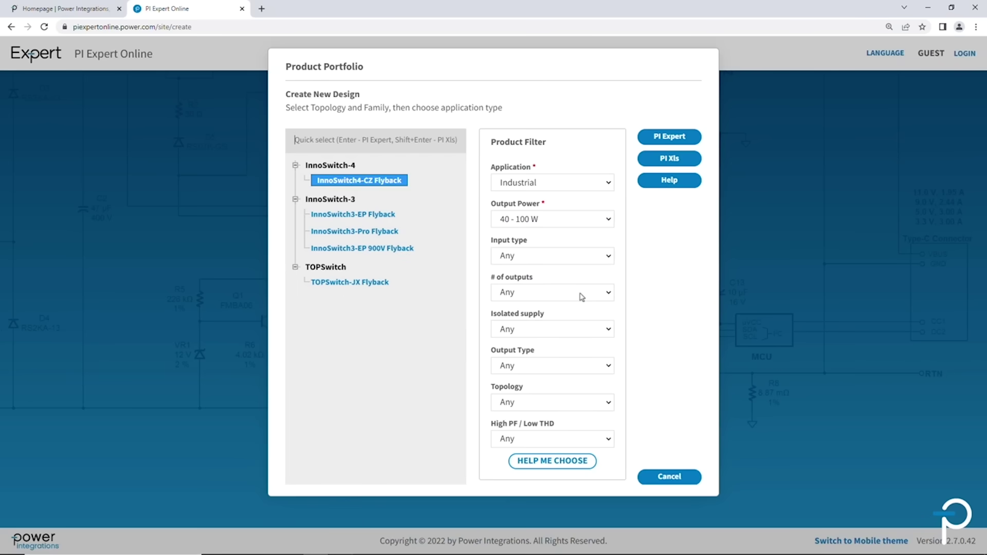
left_click(594, 258)
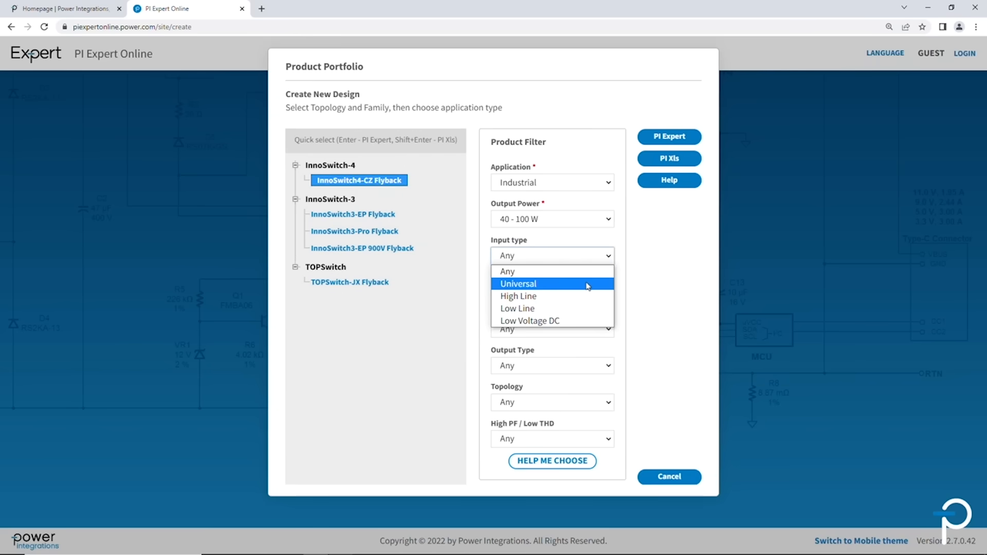
left_click(587, 285)
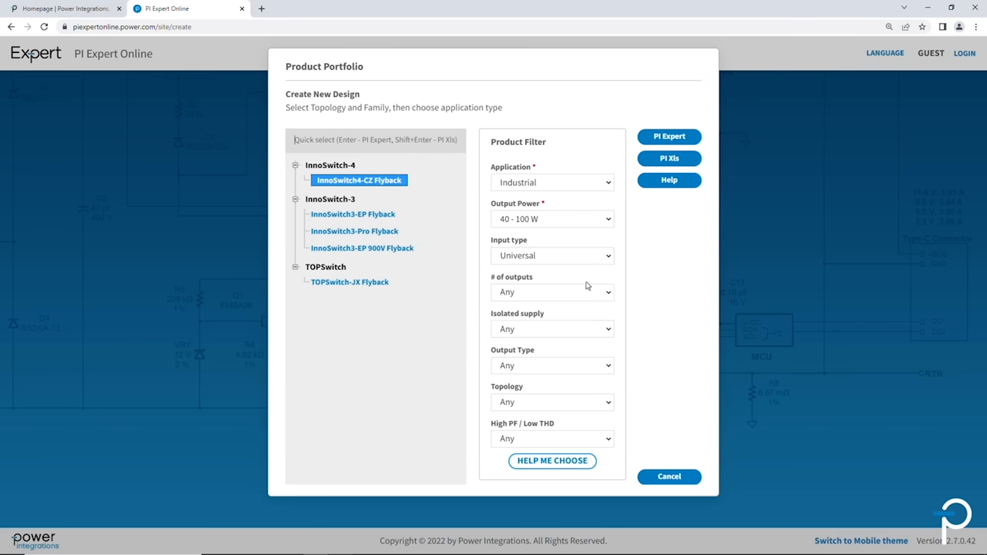
Step: Require a single output and an isolated supply in the product filter
left_click(592, 293)
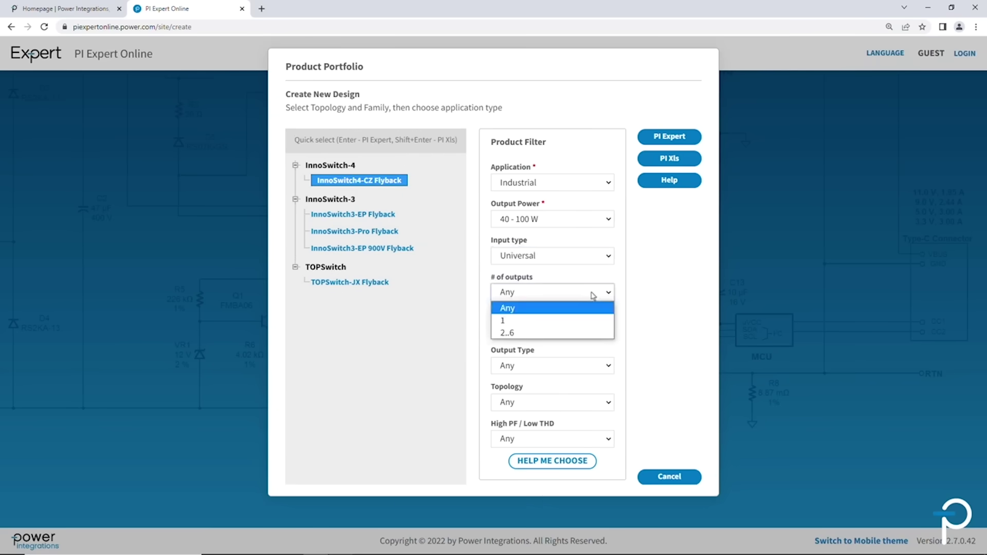
left_click(588, 321)
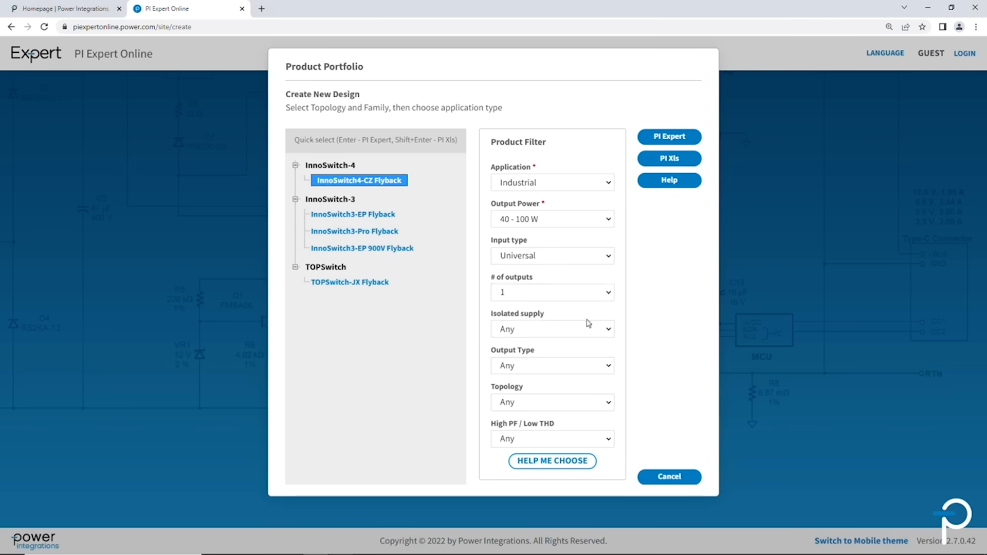
left_click(590, 329)
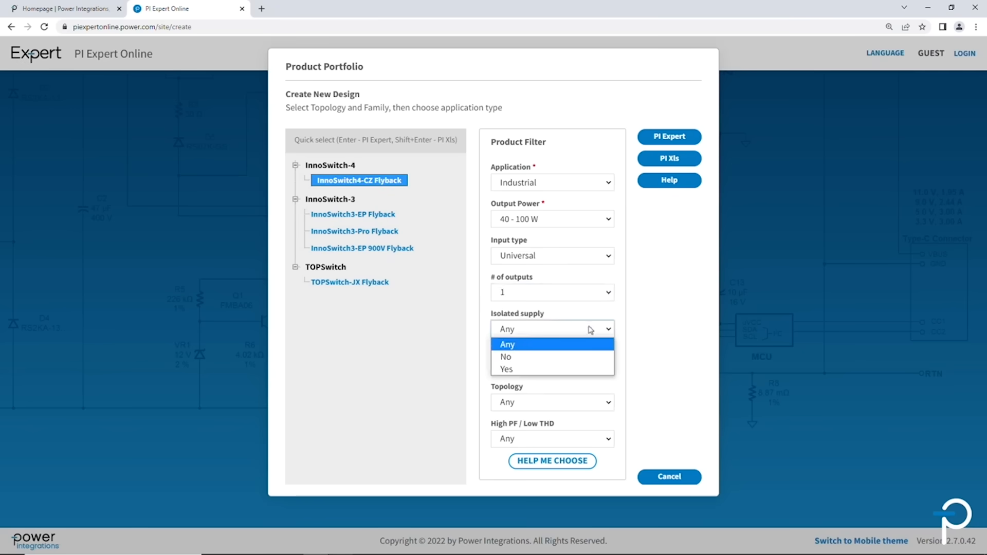
left_click(583, 370)
Step: Set the output type to CV/CC and the topology to Flyback
left_click(581, 371)
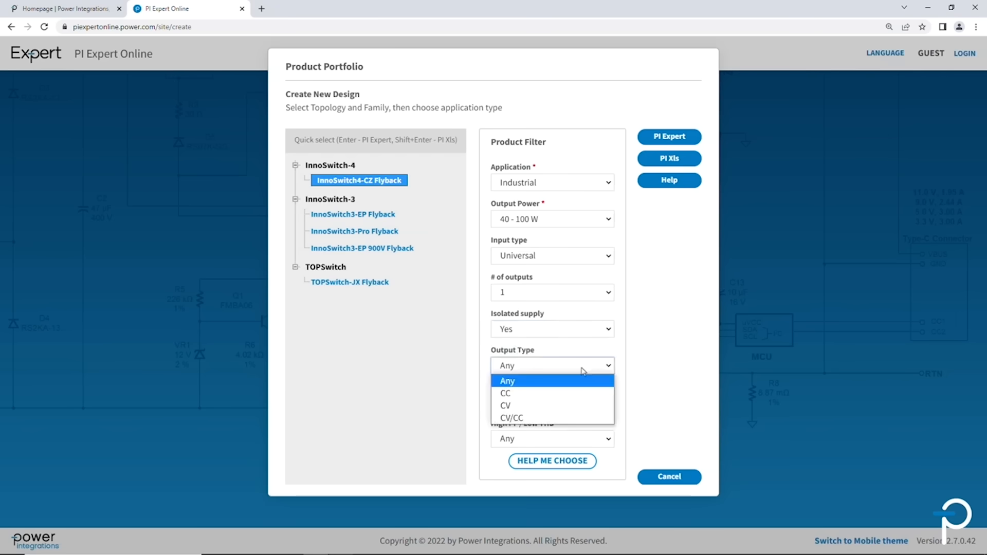
left_click(576, 419)
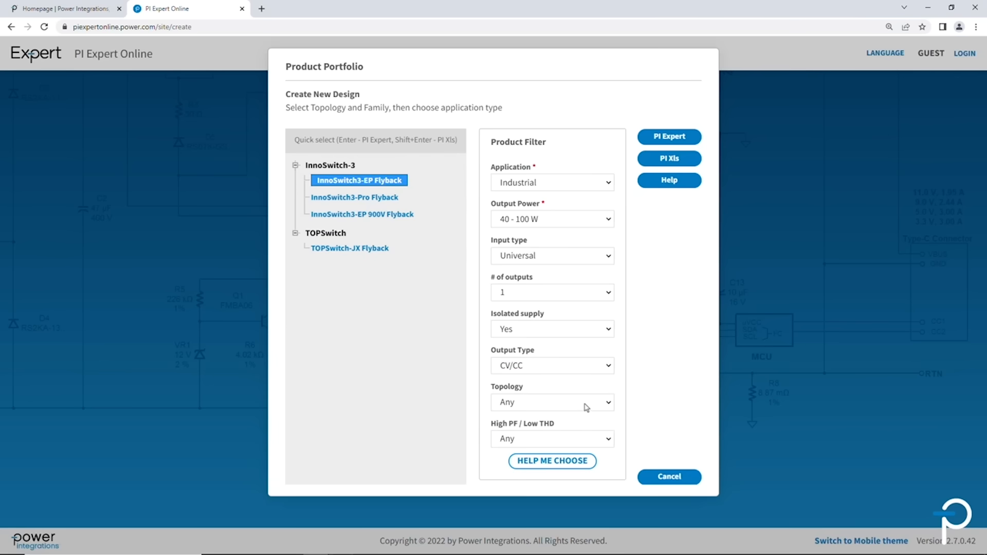
left_click(585, 407)
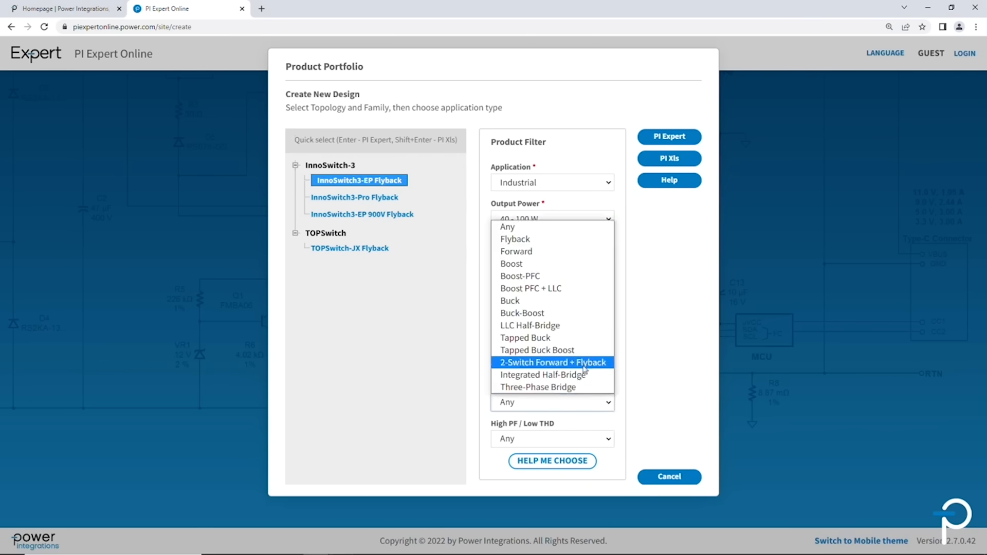
left_click(564, 244)
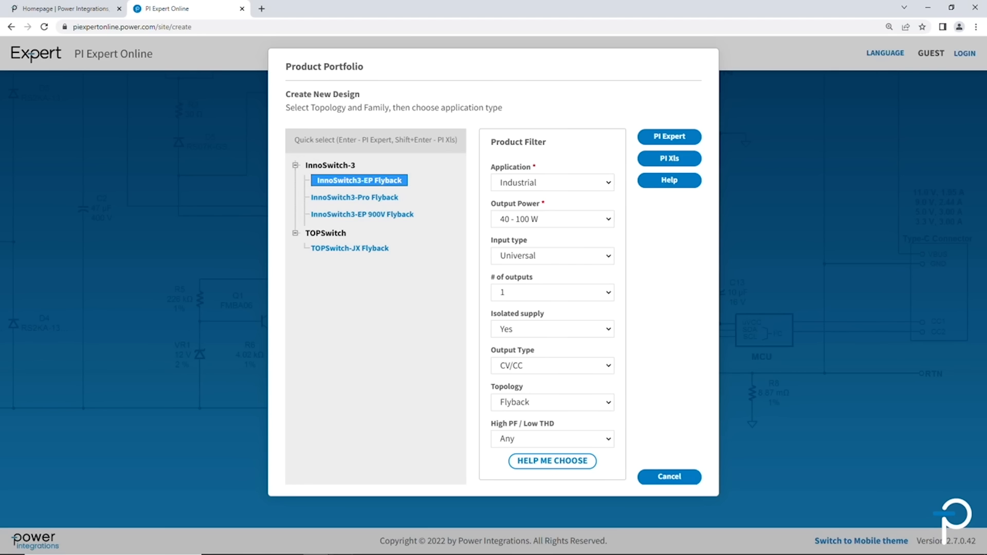
Step: Request a device recommendation matching the filtered InnoSwitch3-EP Flyback selection
left_click(553, 460)
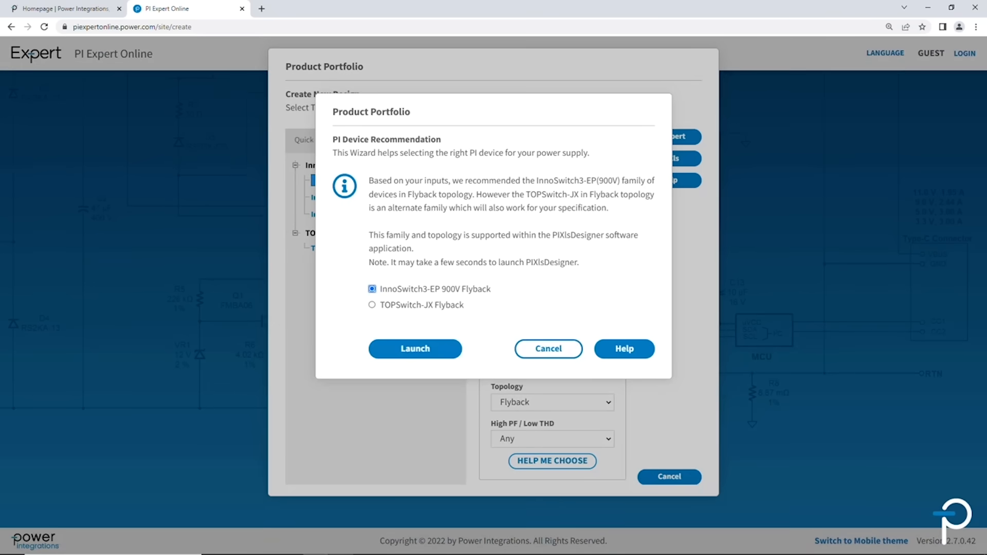